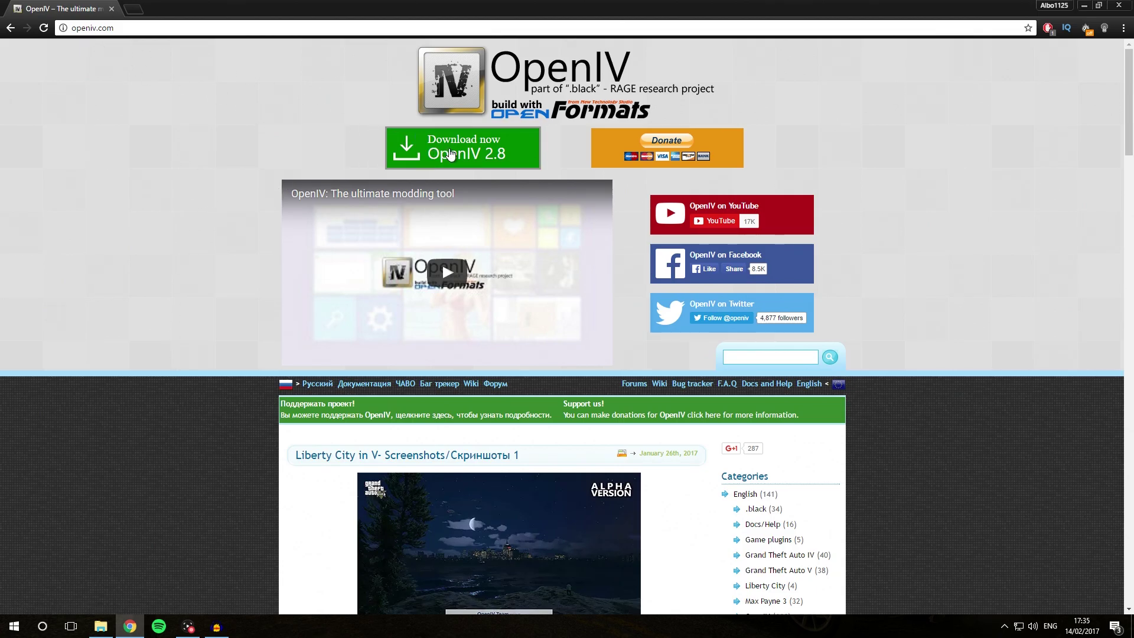
Step: Download the OpenIV 2.8 installer ovisetup.exe into the GTAVMods folder
{"action": "left_click", "coordinate": [475, 157]}
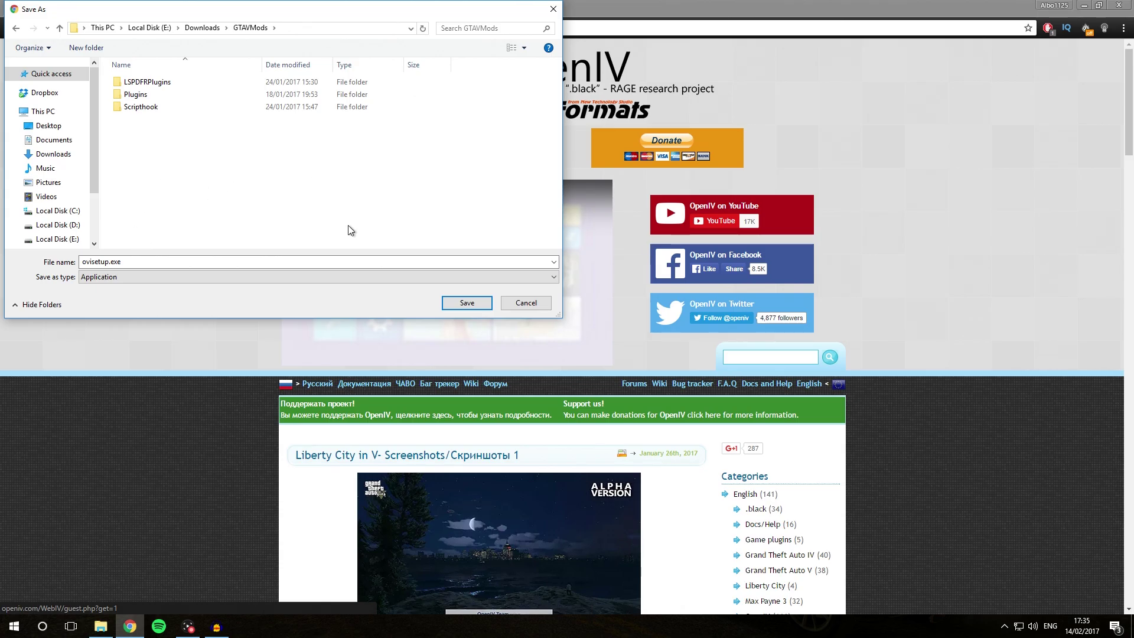
{"action": "left_click", "coordinate": [471, 304]}
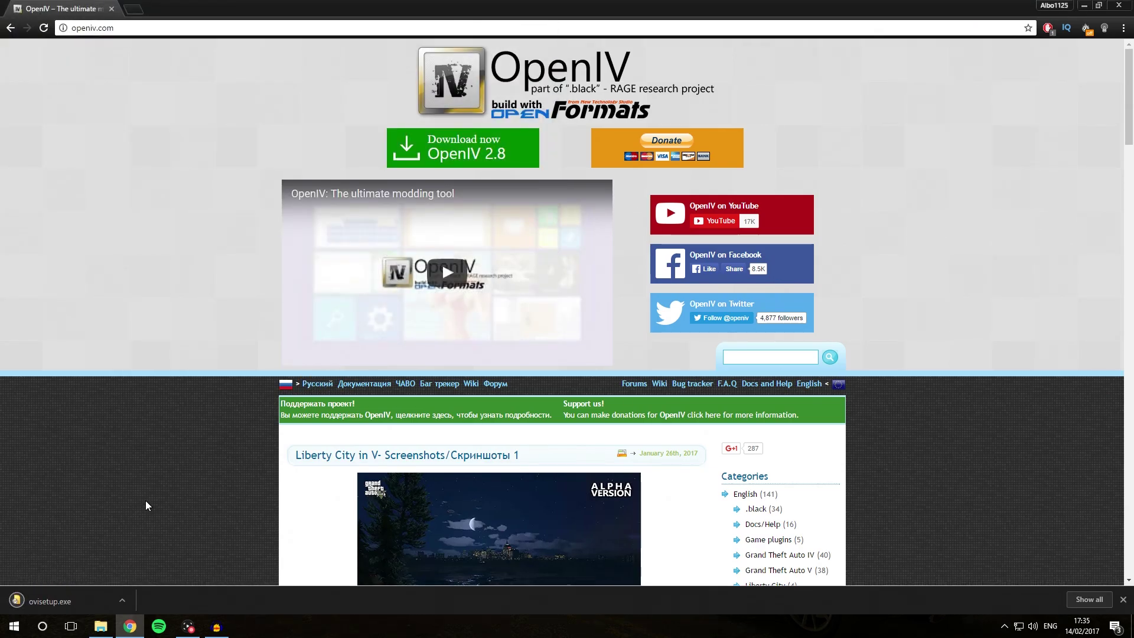
Step: Run ovisetup.exe, keep English as the language, and accept the license agreement
{"action": "left_click", "coordinate": [59, 600]}
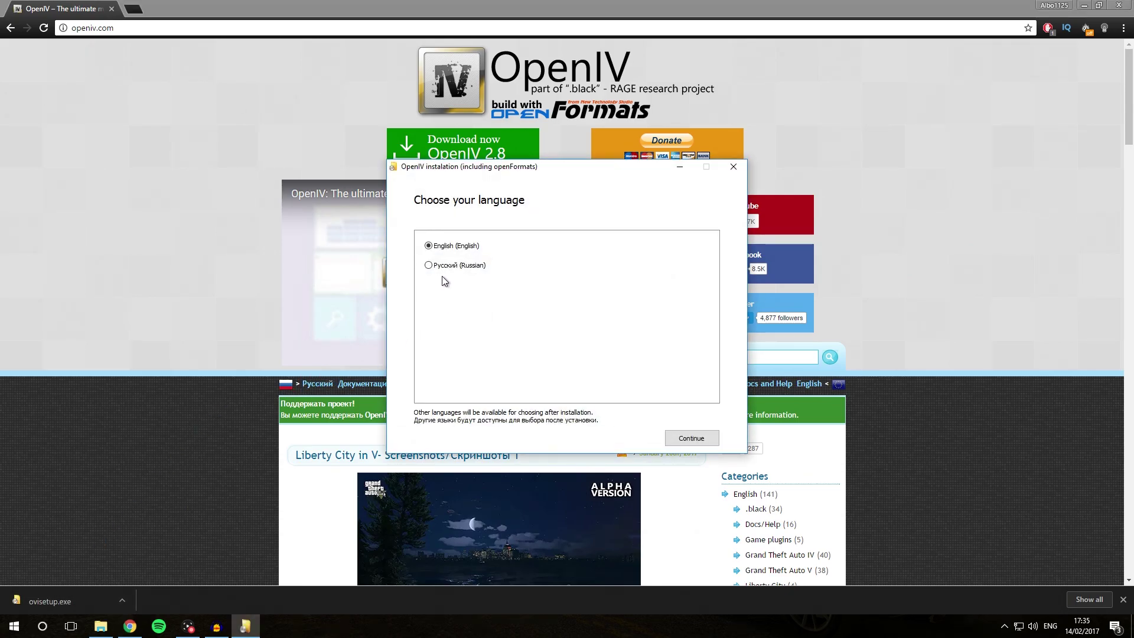
{"action": "left_click", "coordinate": [696, 442]}
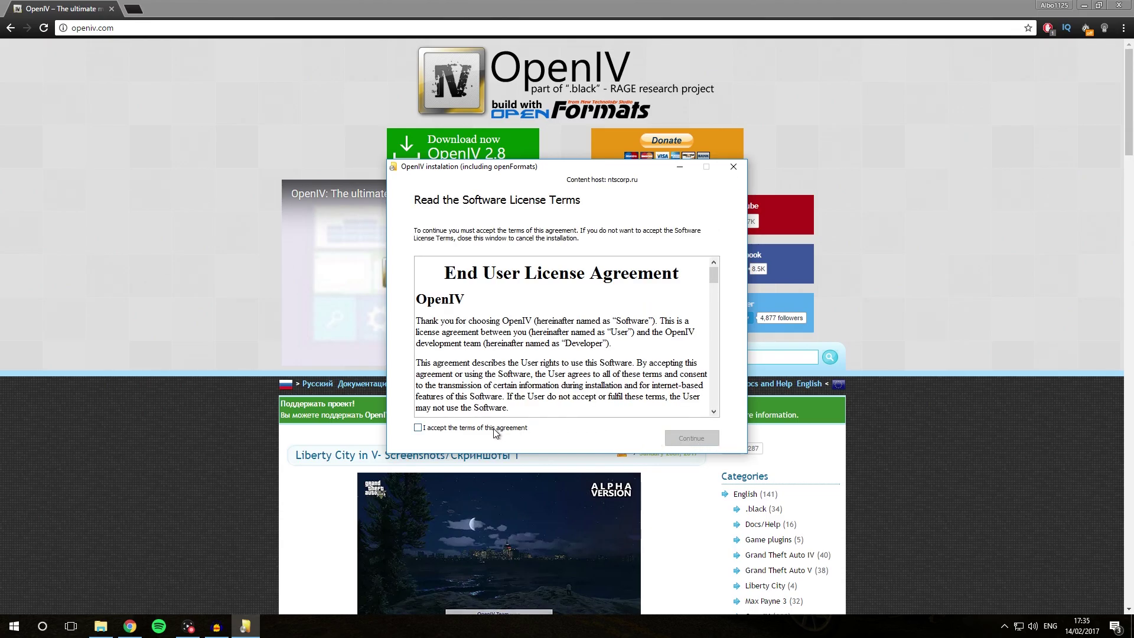
{"action": "left_click", "coordinate": [495, 431]}
{"action": "left_click_drag", "start_coordinate": [713, 275], "coordinate": [714, 399]}
{"action": "left_click", "coordinate": [688, 439]}
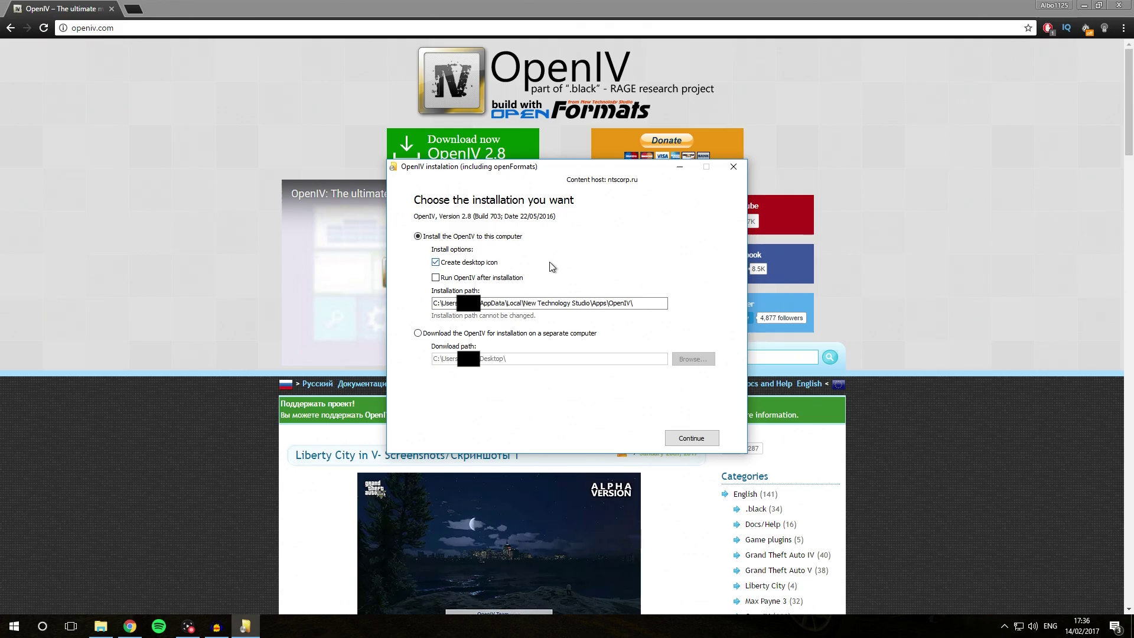
Step: Install OpenIV to this computer, approving the 11.5 Mb download, and close the finished installer
{"action": "left_click", "coordinate": [690, 439]}
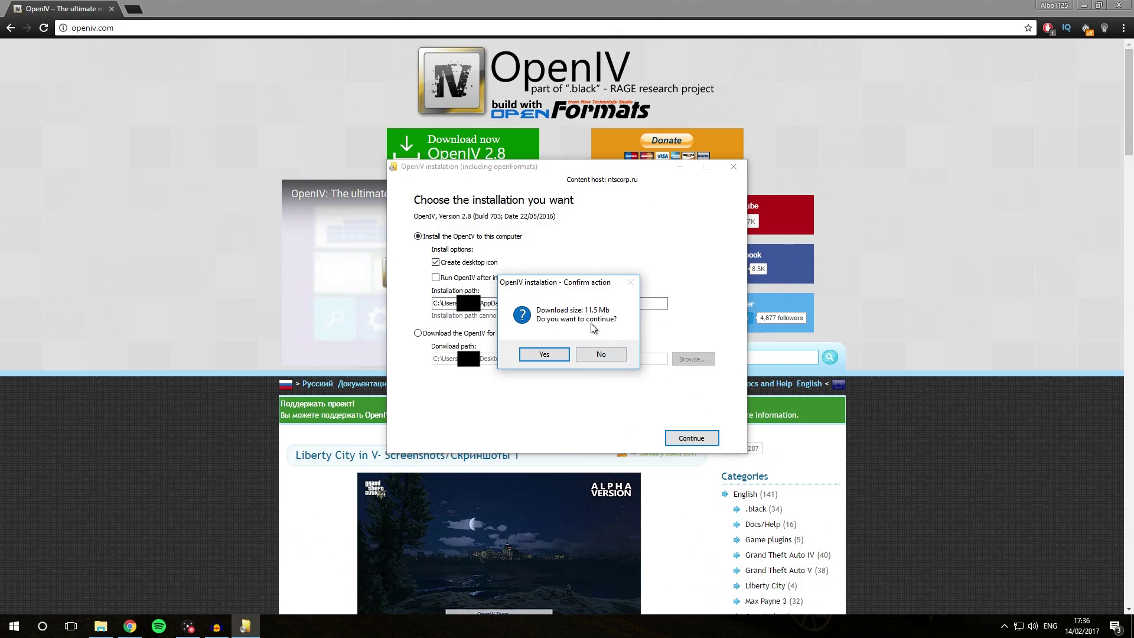
{"action": "left_click", "coordinate": [544, 355]}
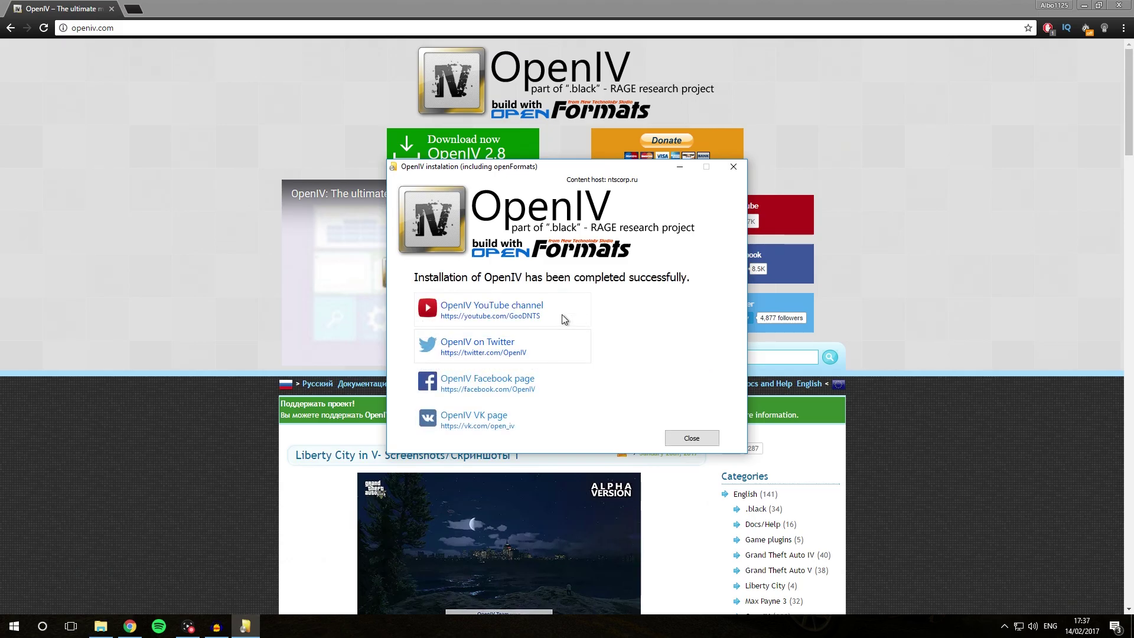
{"action": "left_click", "coordinate": [691, 439]}
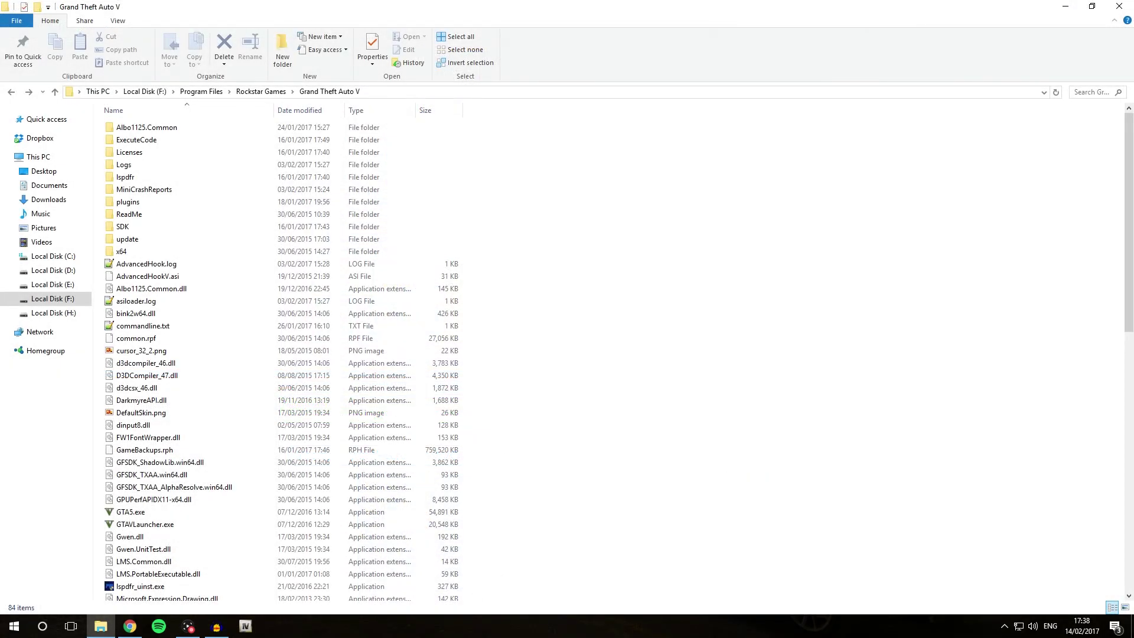
Step: Set up GTA V for Windows in OpenIV using F:\Program Files\Rockstar Games\Grand Theft Auto V, passing the backups page
{"action": "left_click", "coordinate": [247, 627]}
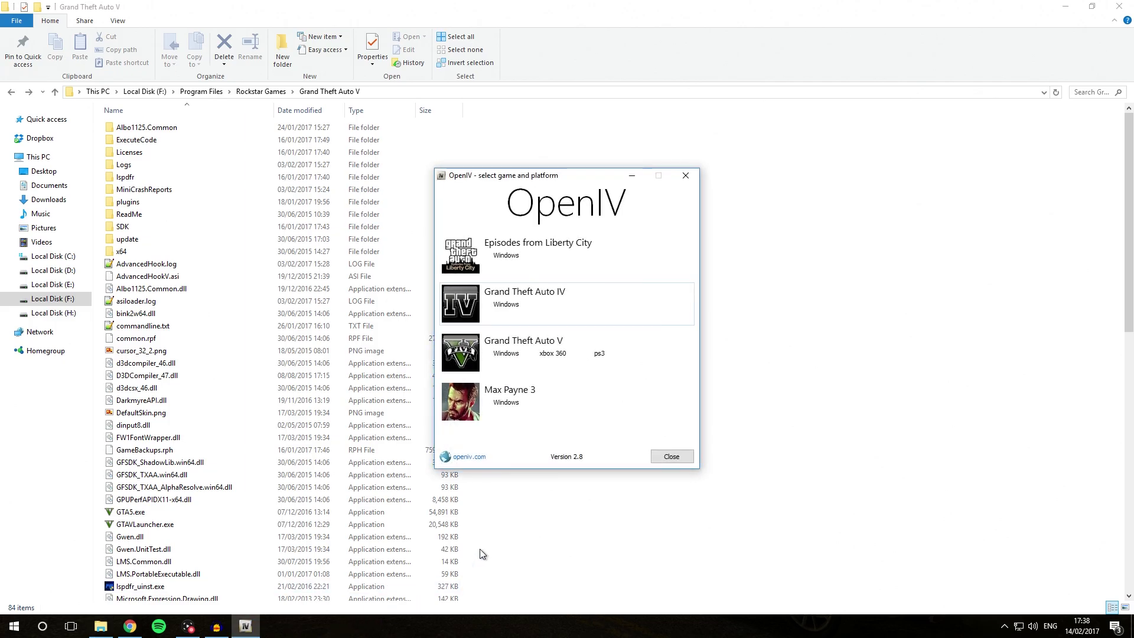
{"action": "left_click", "coordinate": [507, 355]}
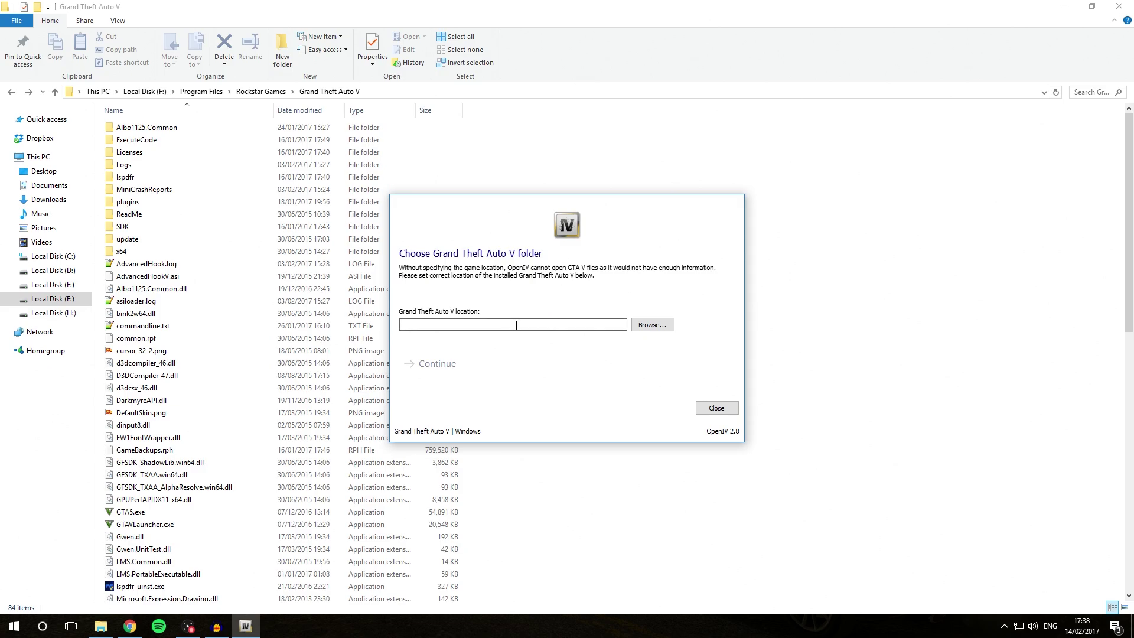
{"action": "left_click", "coordinate": [652, 326]}
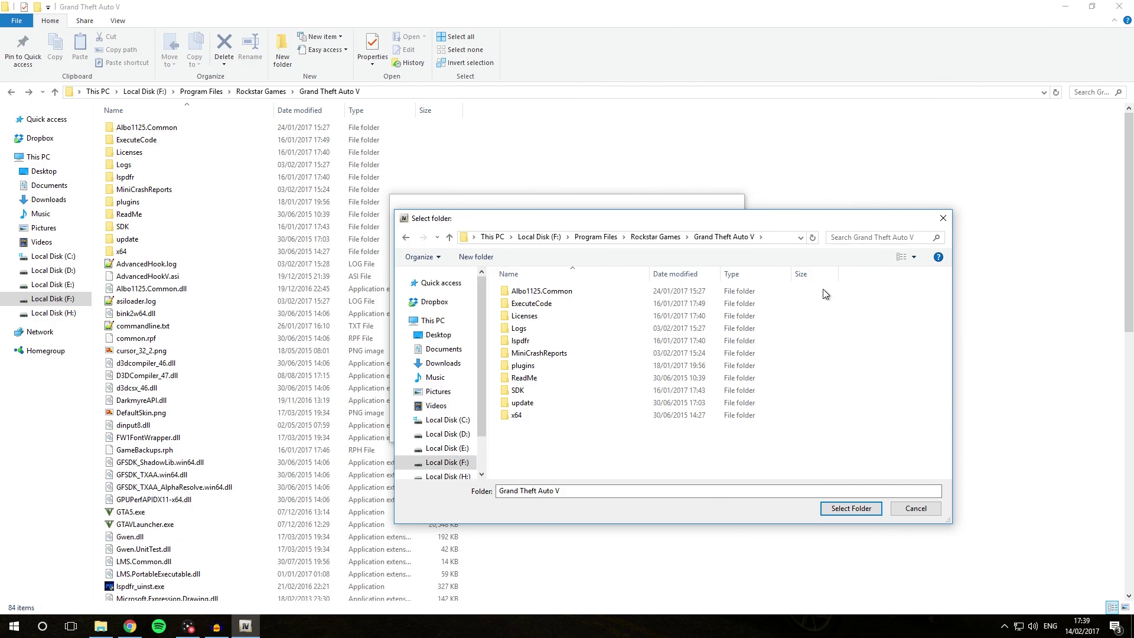
{"action": "left_click", "coordinate": [851, 509]}
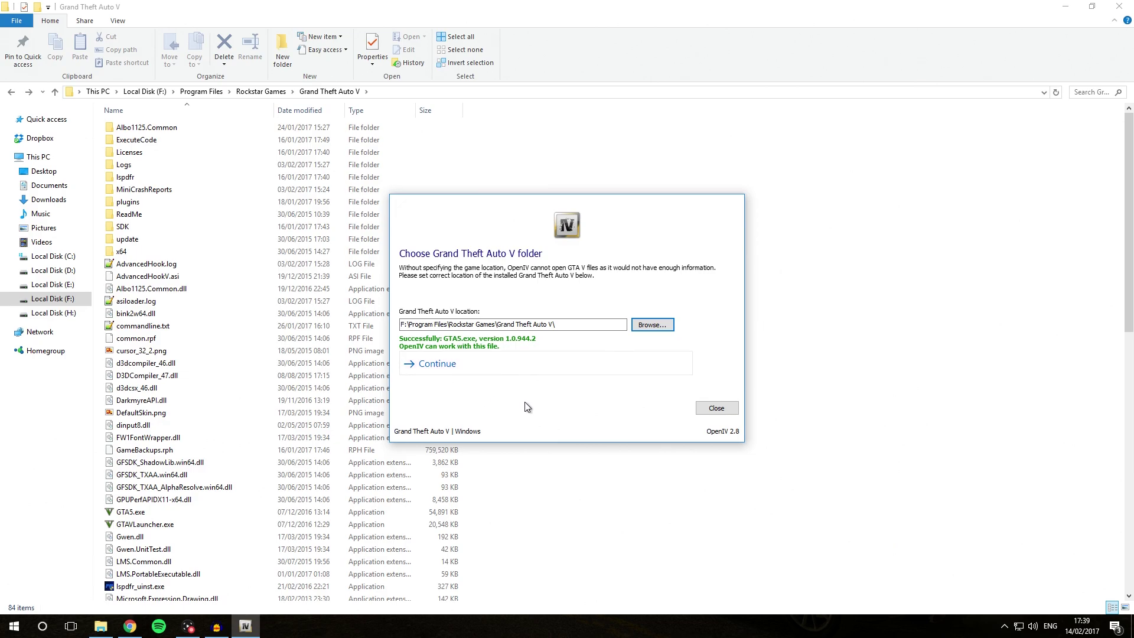
{"action": "left_click", "coordinate": [442, 366]}
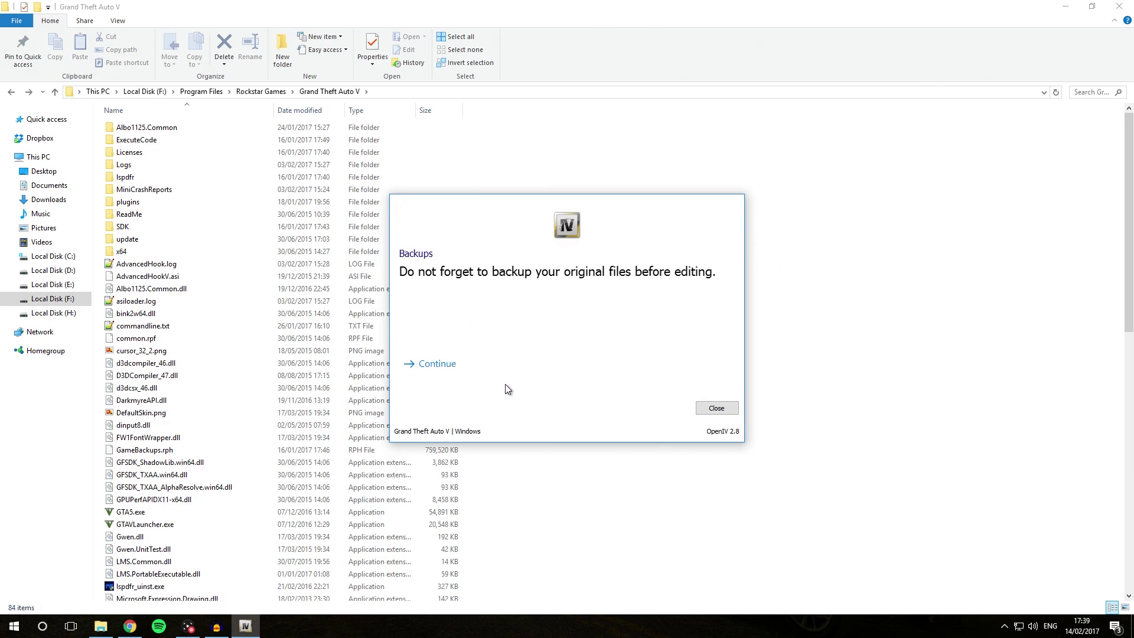
{"action": "left_click", "coordinate": [444, 365]}
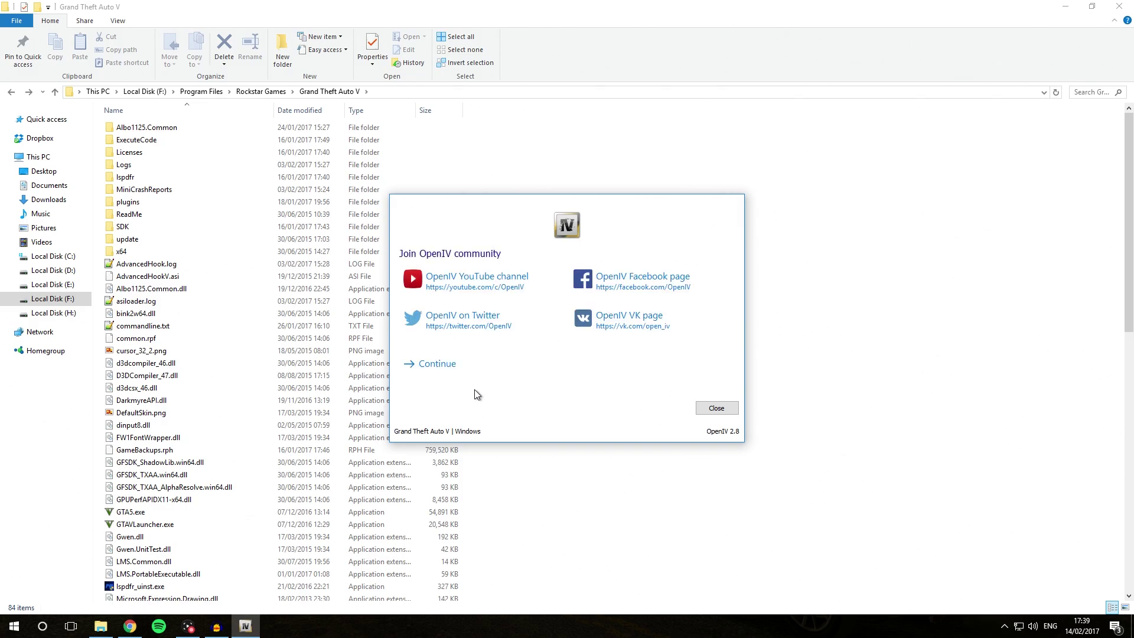
Step: Finish setup so OpenIV loads the GTA V game files, then bring up the Tools menu
{"action": "left_click", "coordinate": [442, 366]}
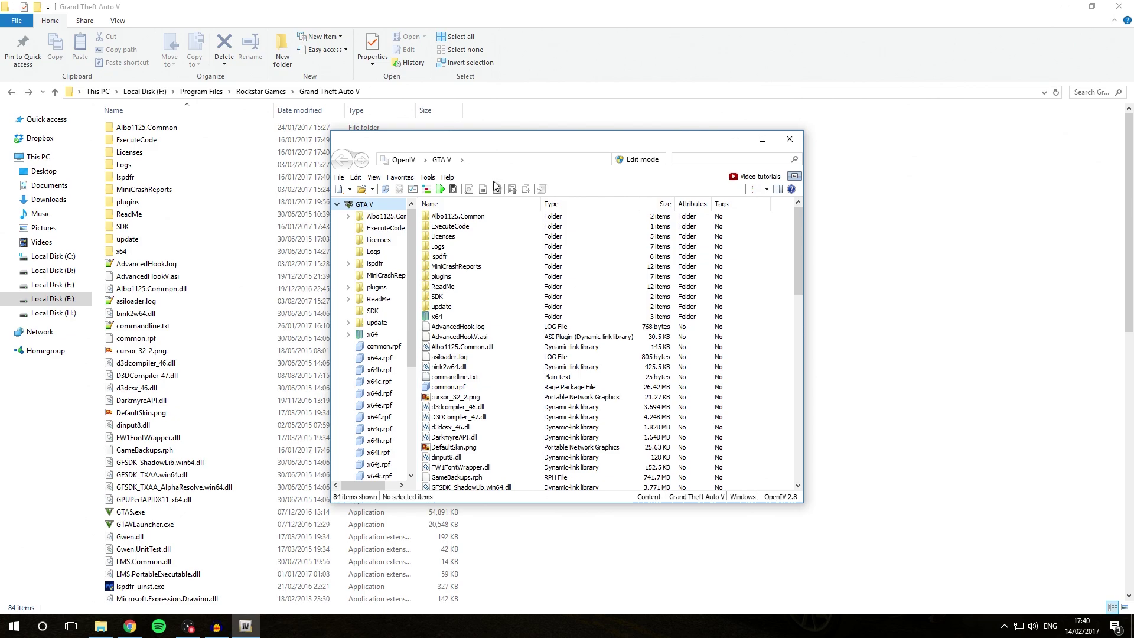
{"action": "left_click", "coordinate": [430, 178]}
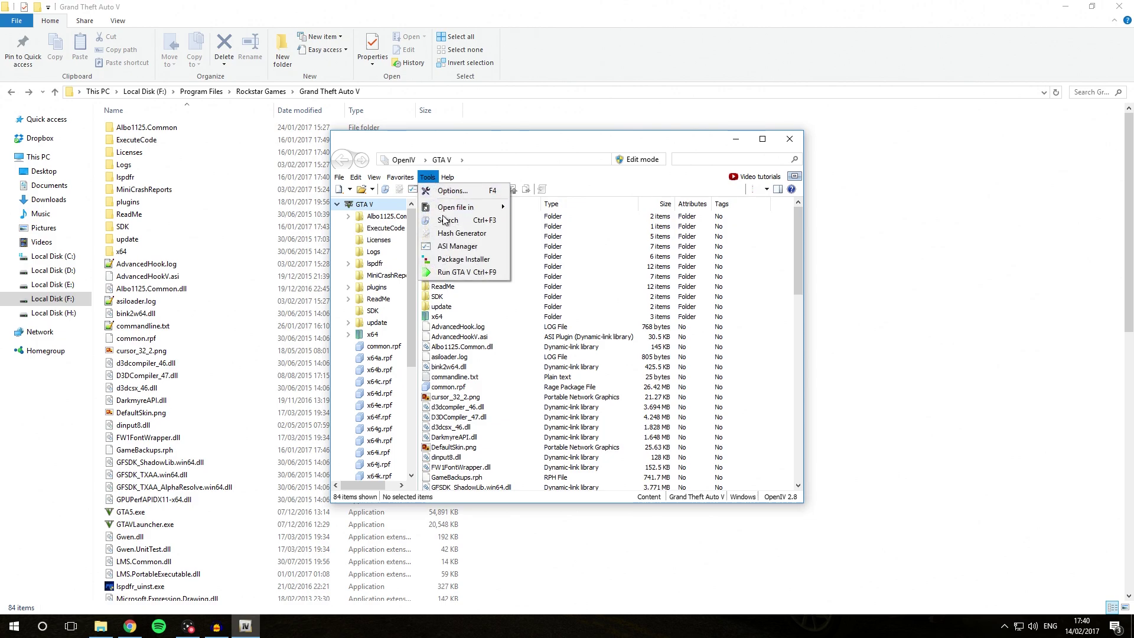
Step: Install ASI Loader and OpenIV.ASI through ASI Manager, creating the mods folder
{"action": "left_click", "coordinate": [449, 247]}
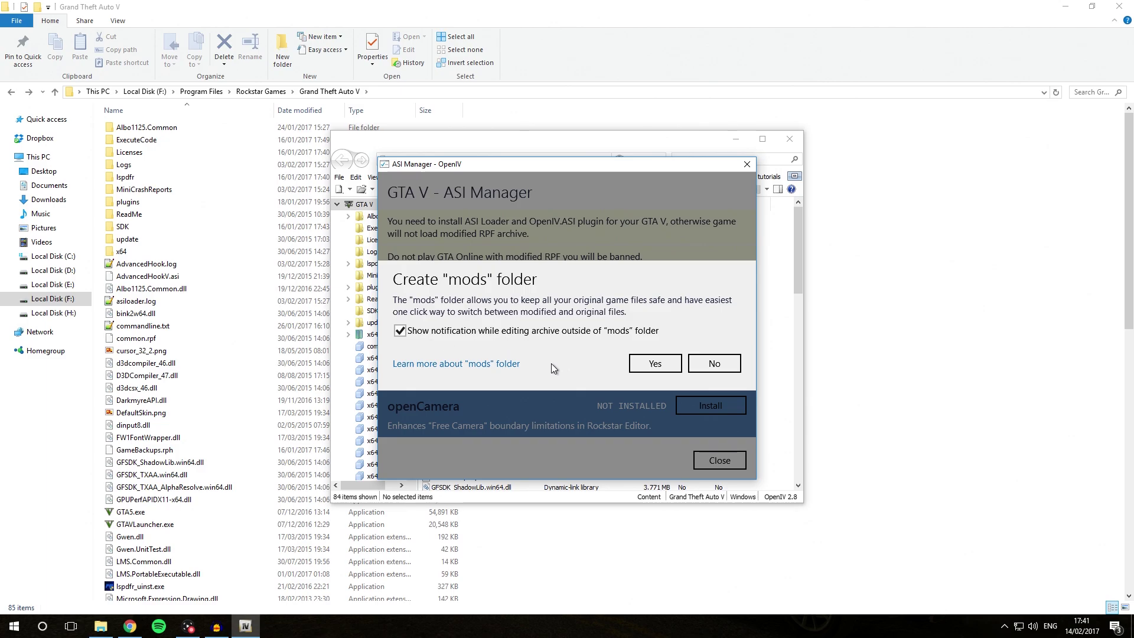
{"action": "left_click", "coordinate": [650, 366]}
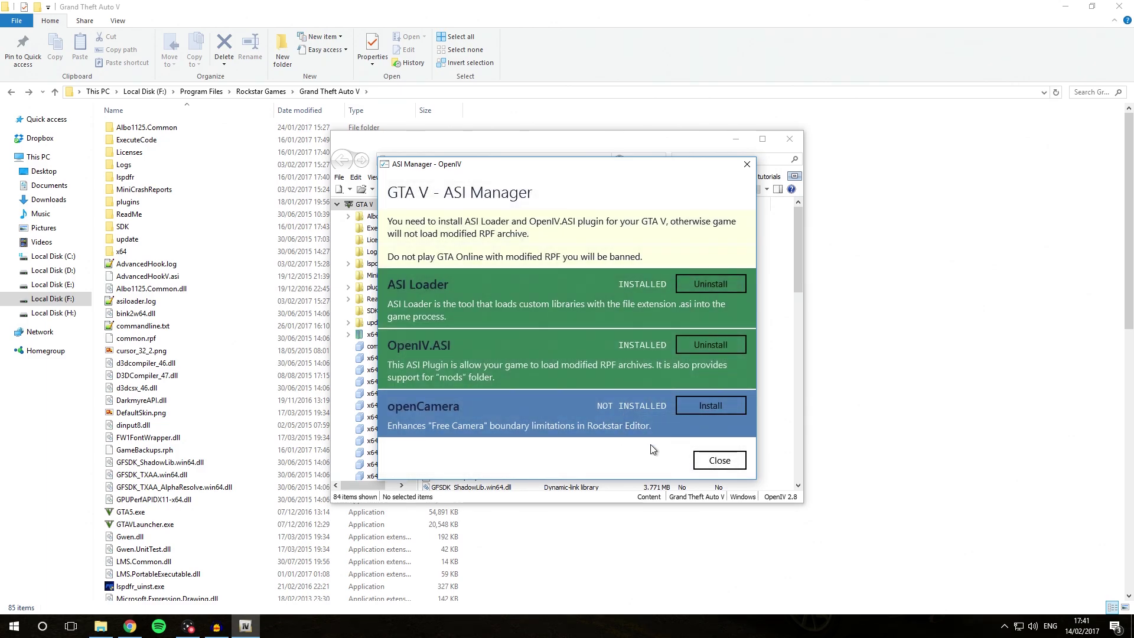
{"action": "left_click", "coordinate": [720, 460]}
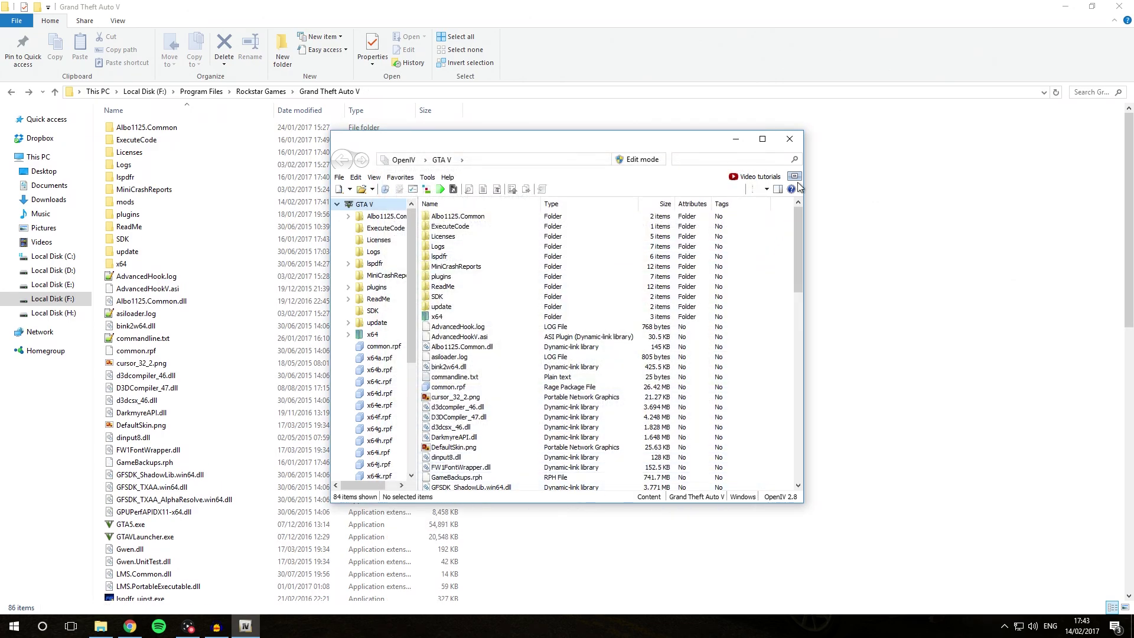
Step: Close OpenIV and open the empty mods folder in the Grand Theft Auto V directory
{"action": "left_click", "coordinate": [790, 139]}
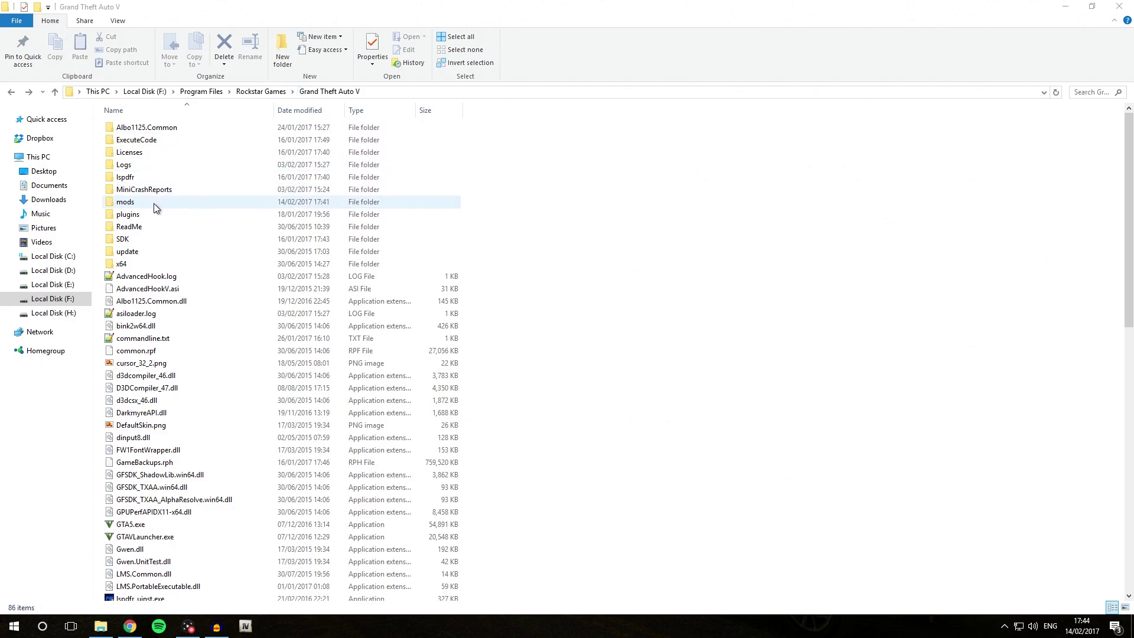
{"action": "double_click", "coordinate": [135, 204]}
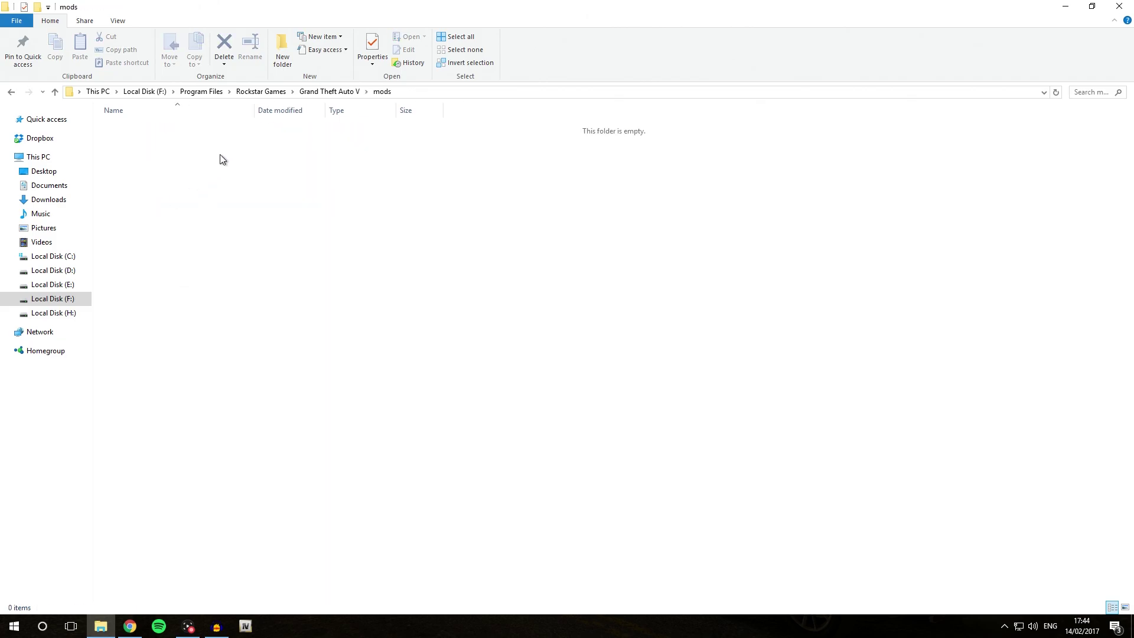
{"action": "left_click", "coordinate": [11, 92]}
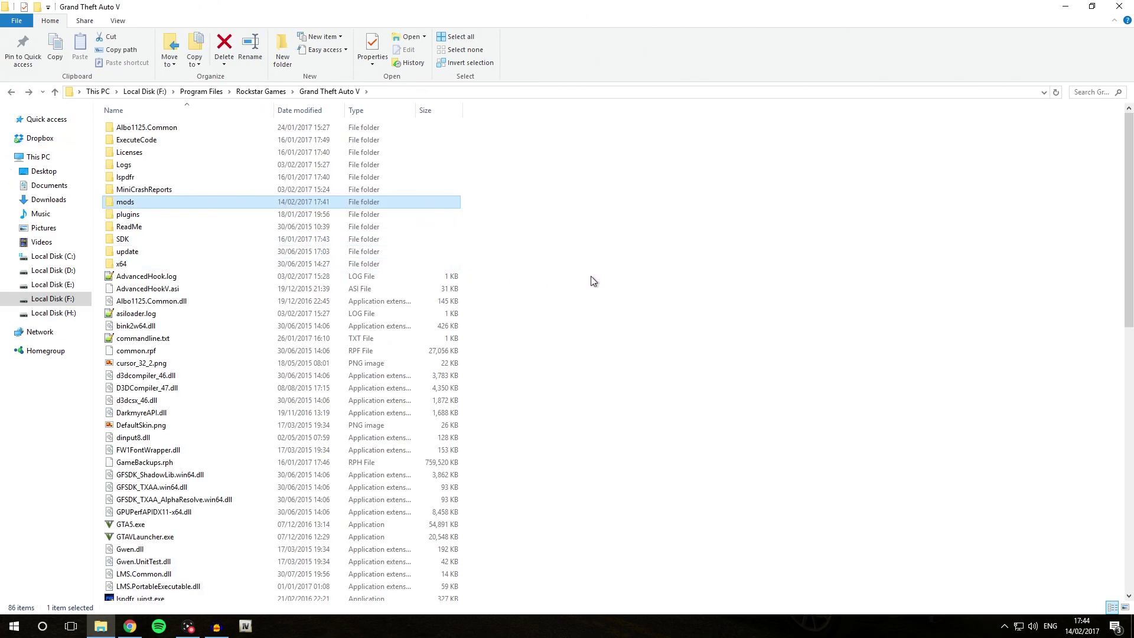
{"action": "double_click", "coordinate": [155, 202]}
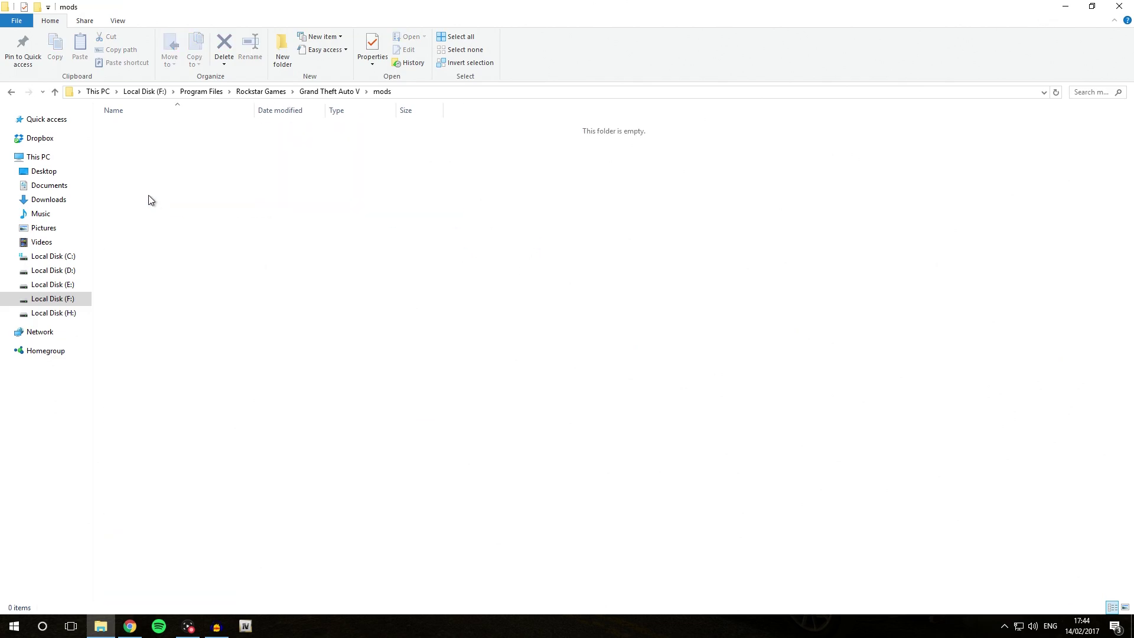
Step: Copy the update and x64 folders from the Grand Theft Auto V folder
{"action": "left_click", "coordinate": [11, 92]}
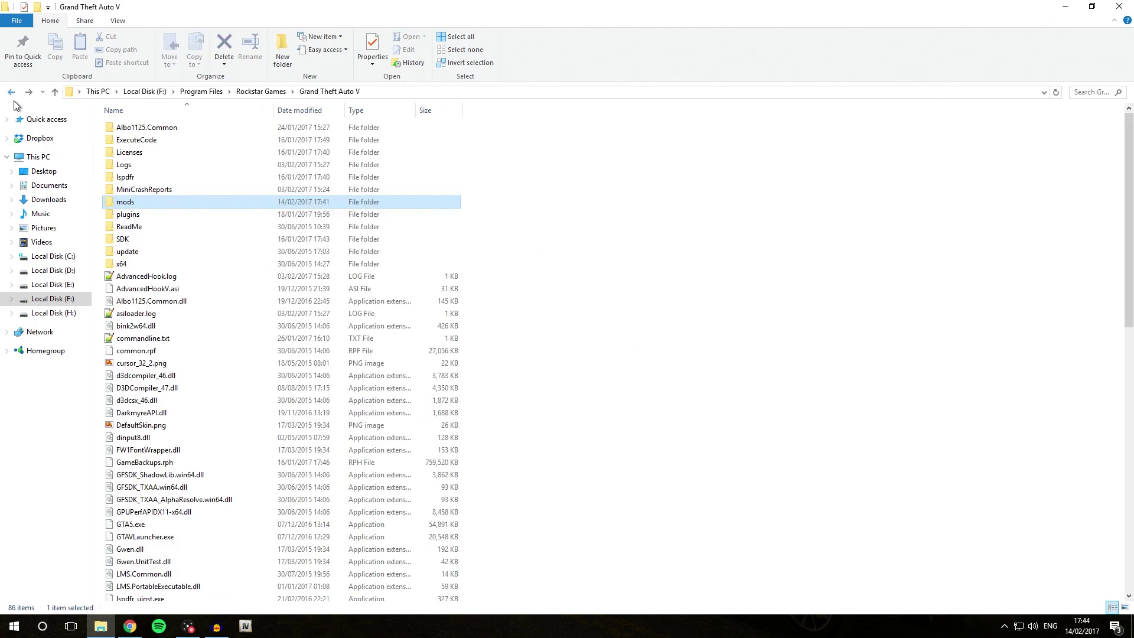
{"action": "left_click", "coordinate": [564, 254]}
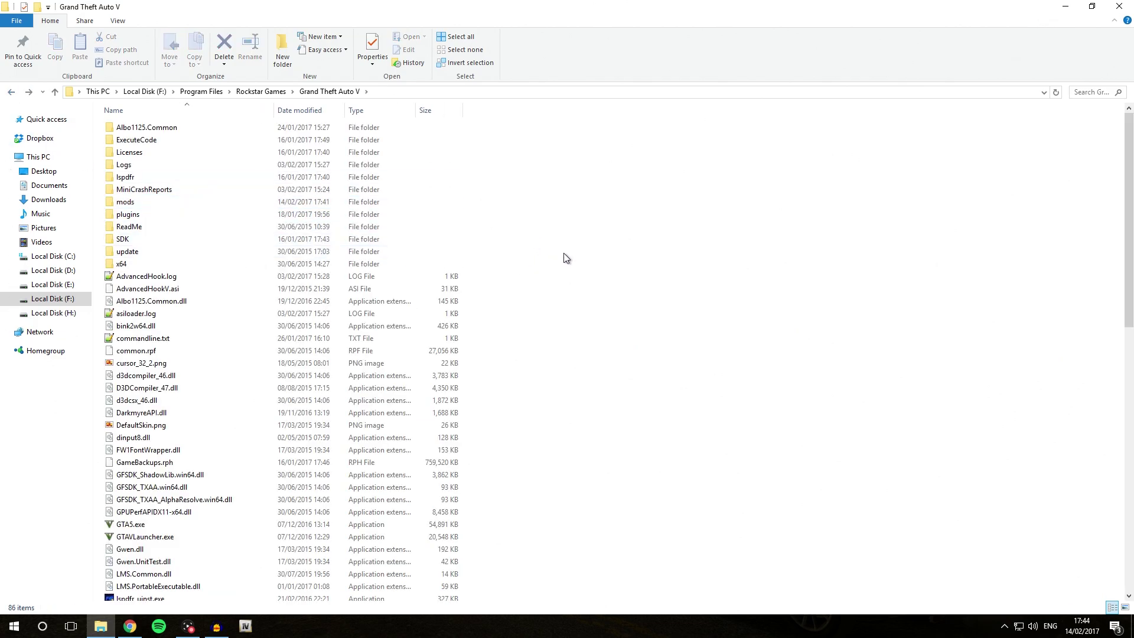
{"action": "left_click", "coordinate": [126, 253]}
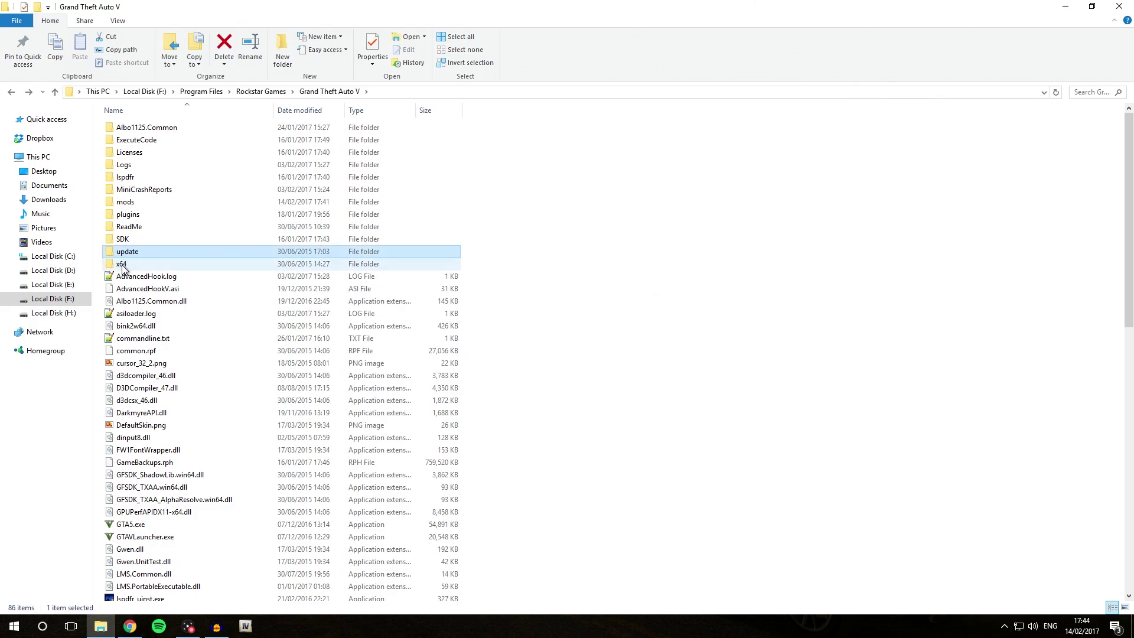
{"action": "left_click", "coordinate": [123, 265], "text": "ctrl"}
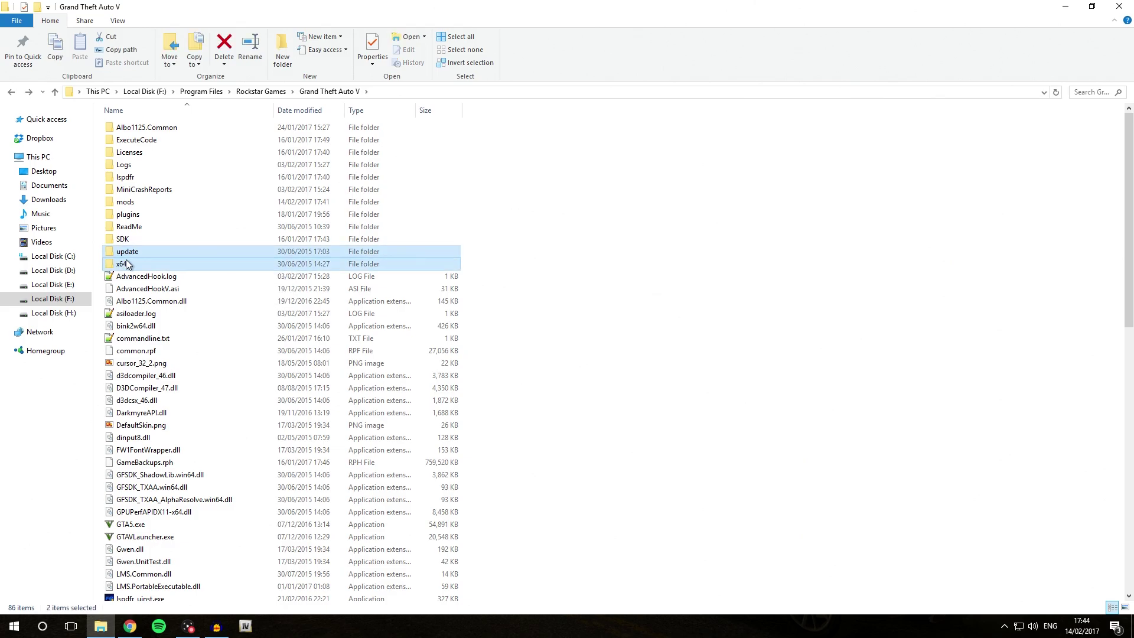
{"action": "right_click", "coordinate": [136, 252]}
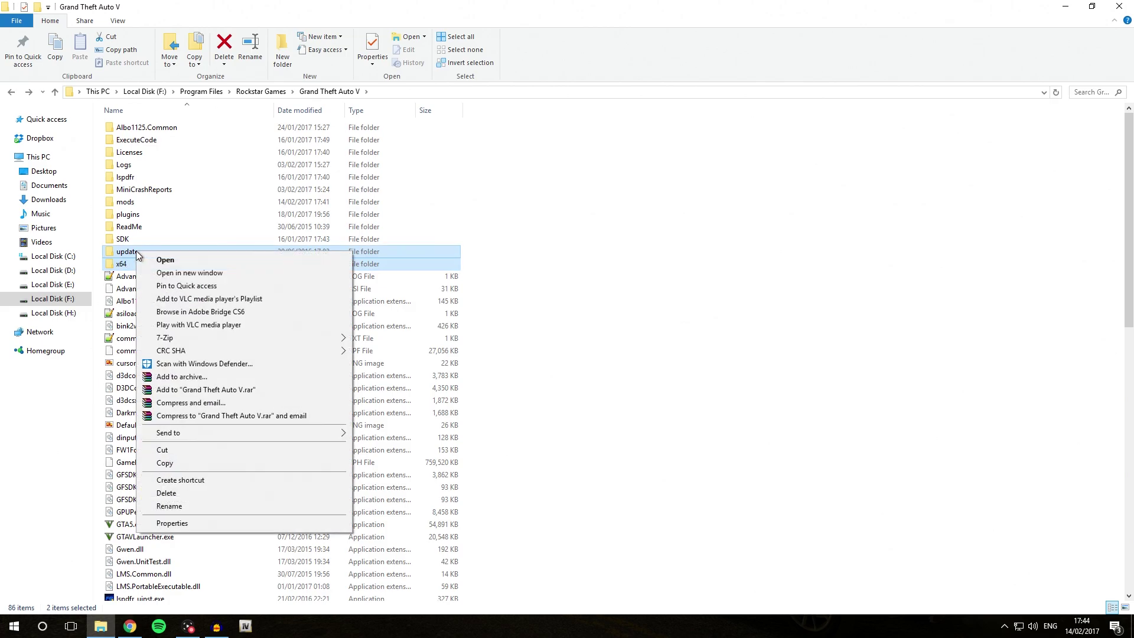
{"action": "left_click", "coordinate": [165, 463]}
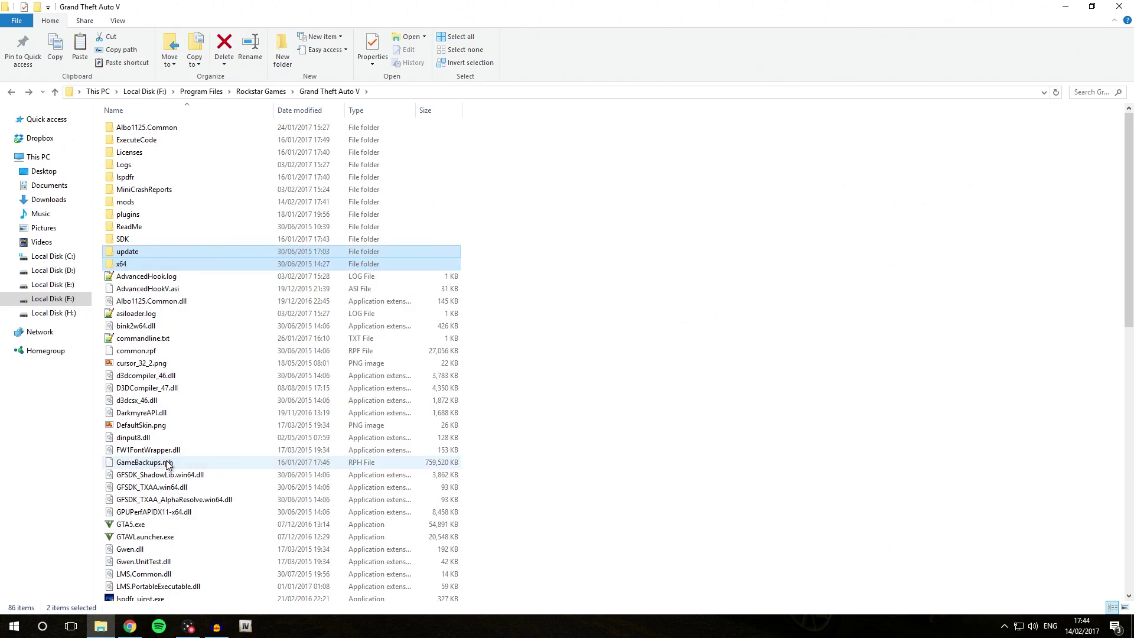
Step: Paste the update and x64 folders into mods, then return to the Grand Theft Auto V folder
{"action": "double_click", "coordinate": [138, 202]}
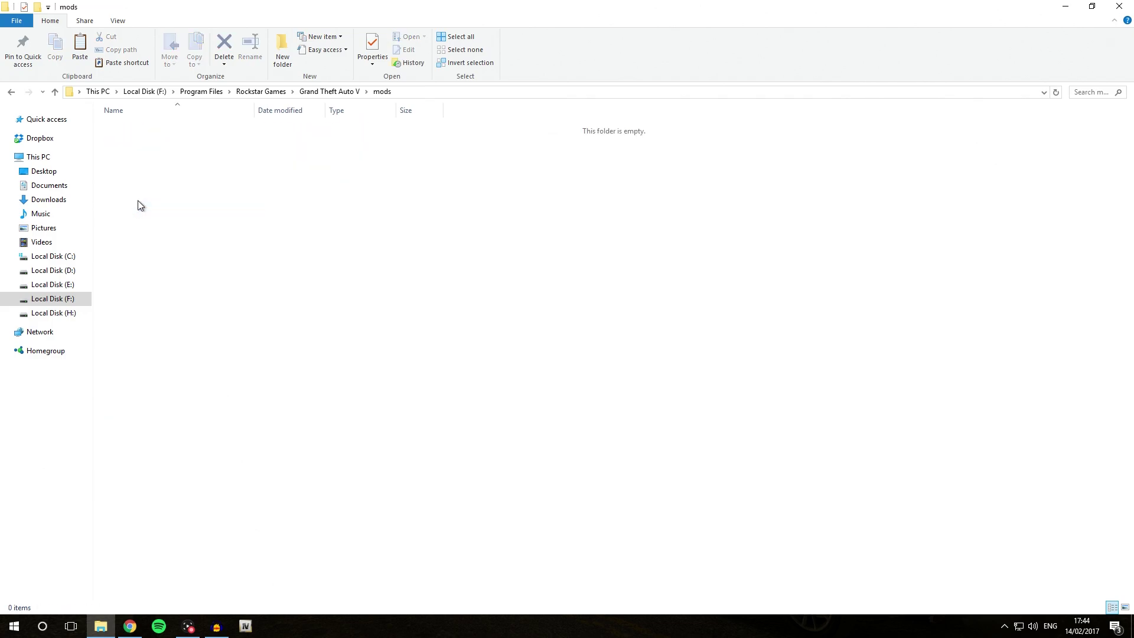
{"action": "right_click", "coordinate": [145, 152]}
{"action": "left_click", "coordinate": [191, 233]}
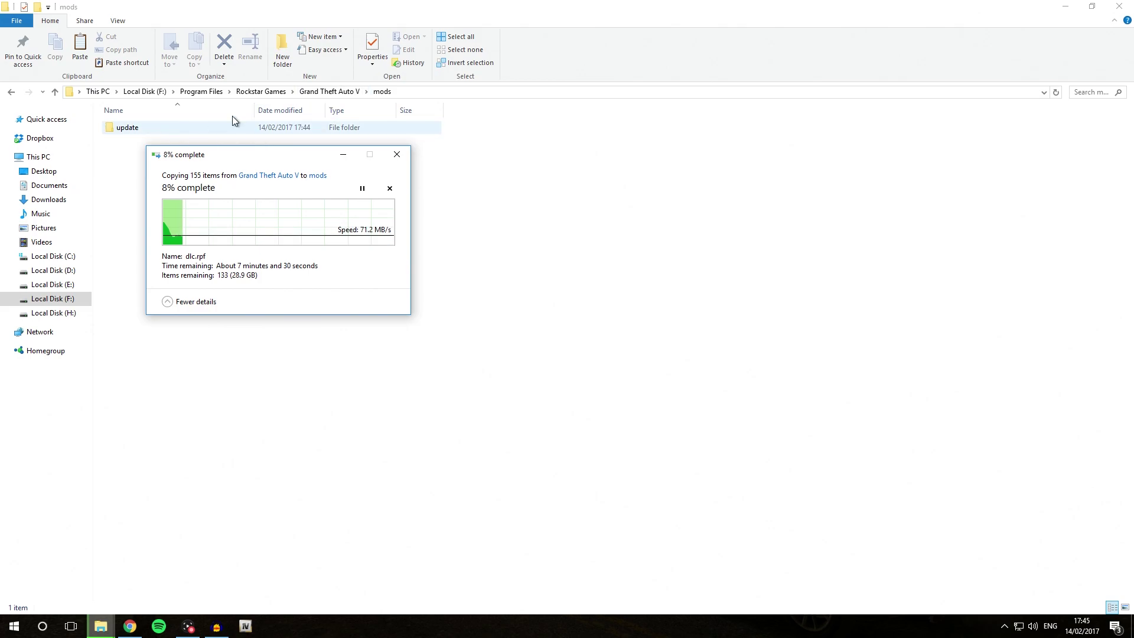
{"action": "left_click", "coordinate": [337, 91]}
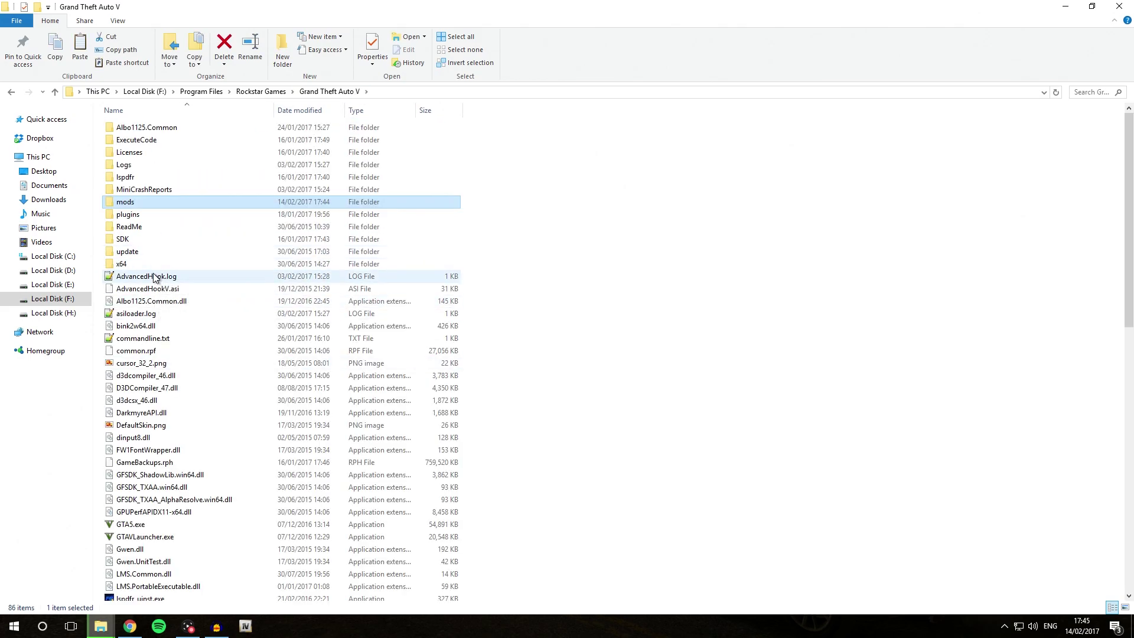
{"action": "double_click", "coordinate": [131, 202]}
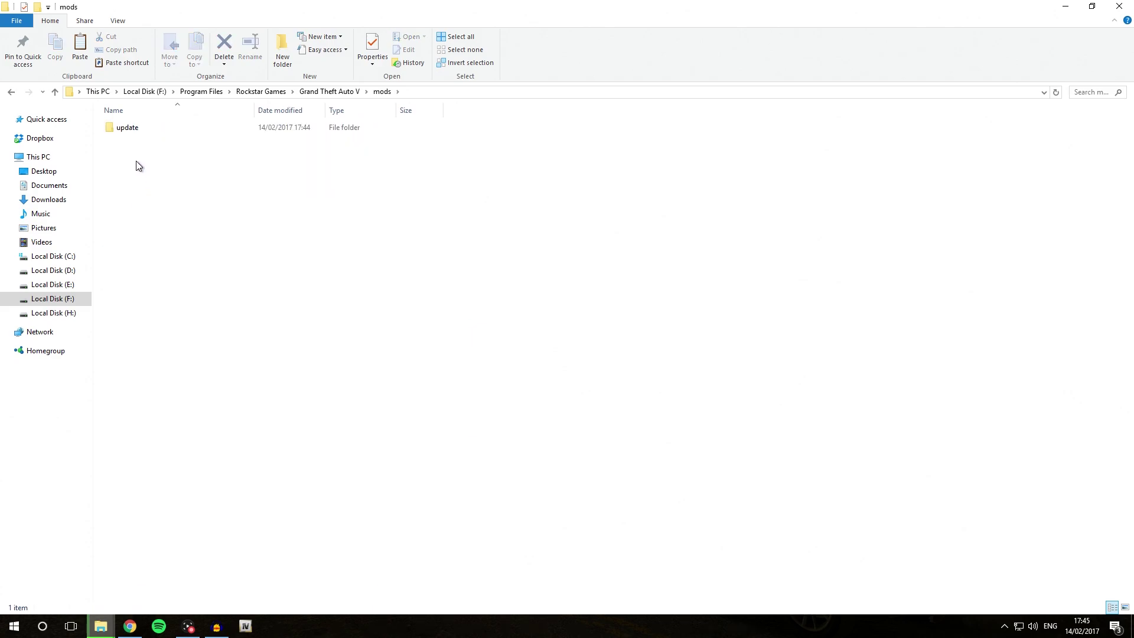
{"action": "left_click", "coordinate": [337, 91]}
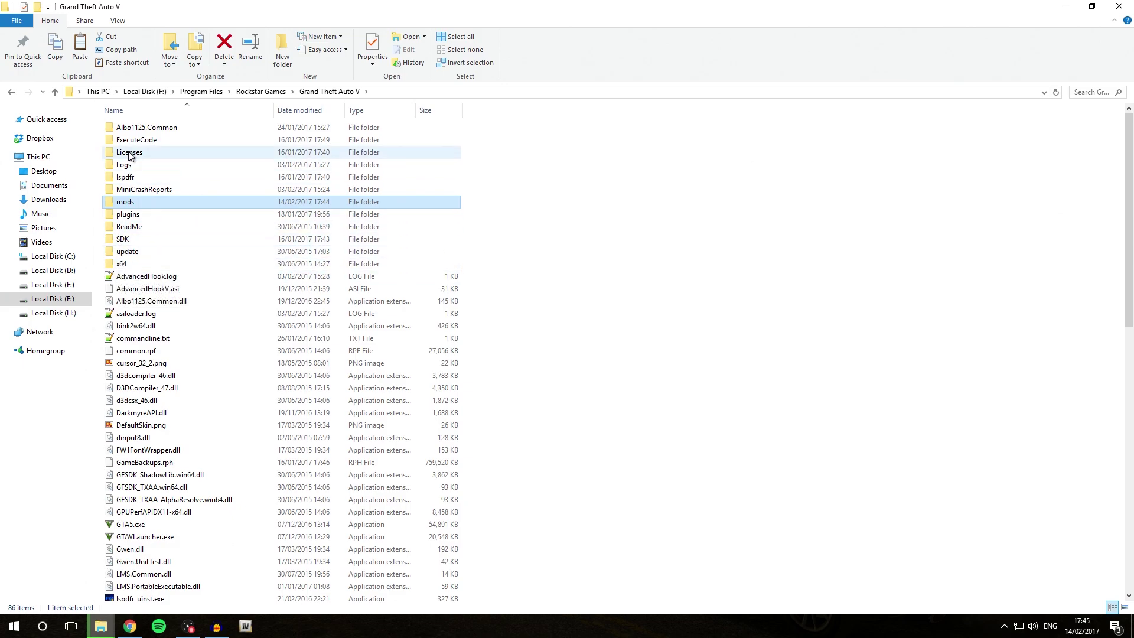
{"action": "scroll", "coordinate": [143, 455], "scroll_direction": "down", "scroll_amount": 7}
{"action": "scroll", "coordinate": [144, 456], "scroll_direction": "up", "scroll_amount": 7}
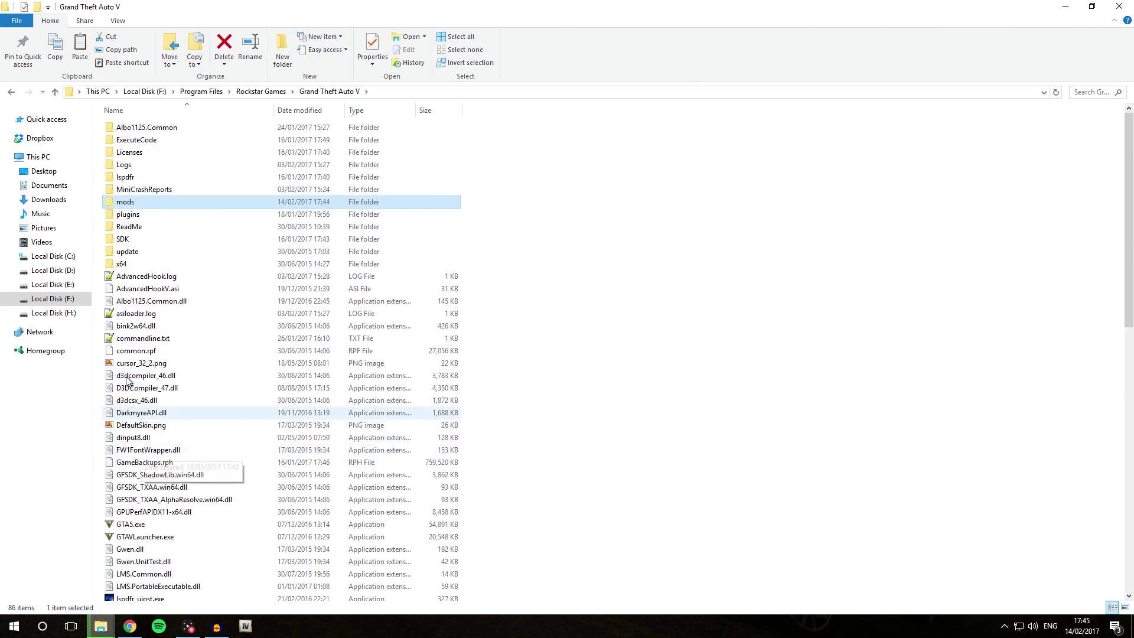
{"action": "double_click", "coordinate": [133, 215]}
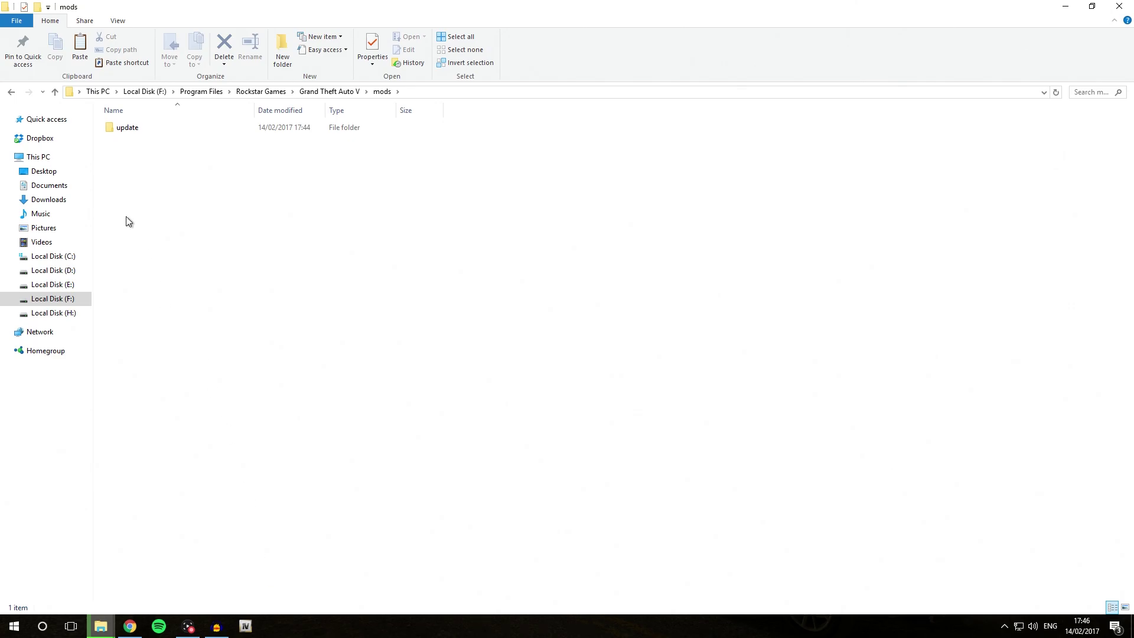
{"action": "left_click", "coordinate": [12, 91]}
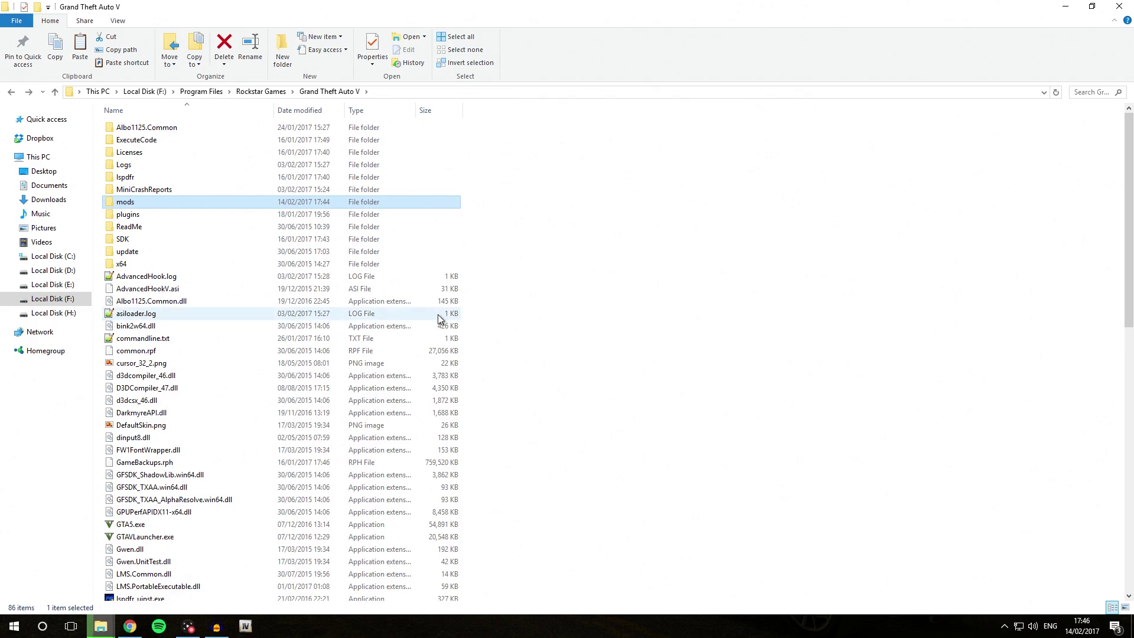
Step: Look inside the original update folder, then the copied update folder inside mods
{"action": "left_click", "coordinate": [157, 254]}
{"action": "double_click", "coordinate": [157, 254]}
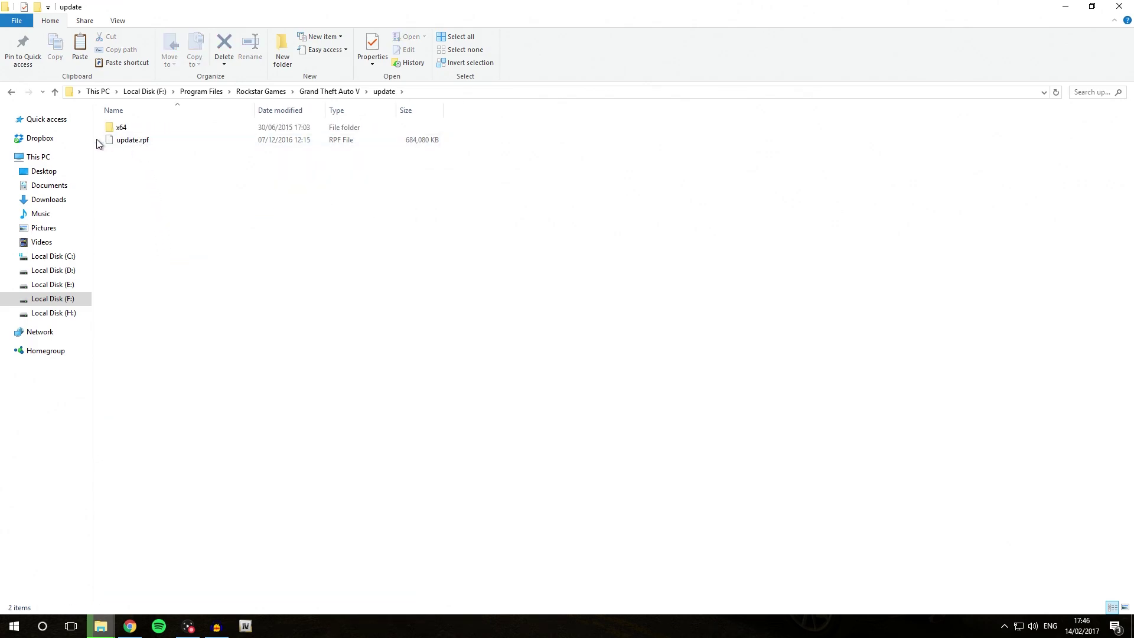
{"action": "left_click", "coordinate": [13, 93]}
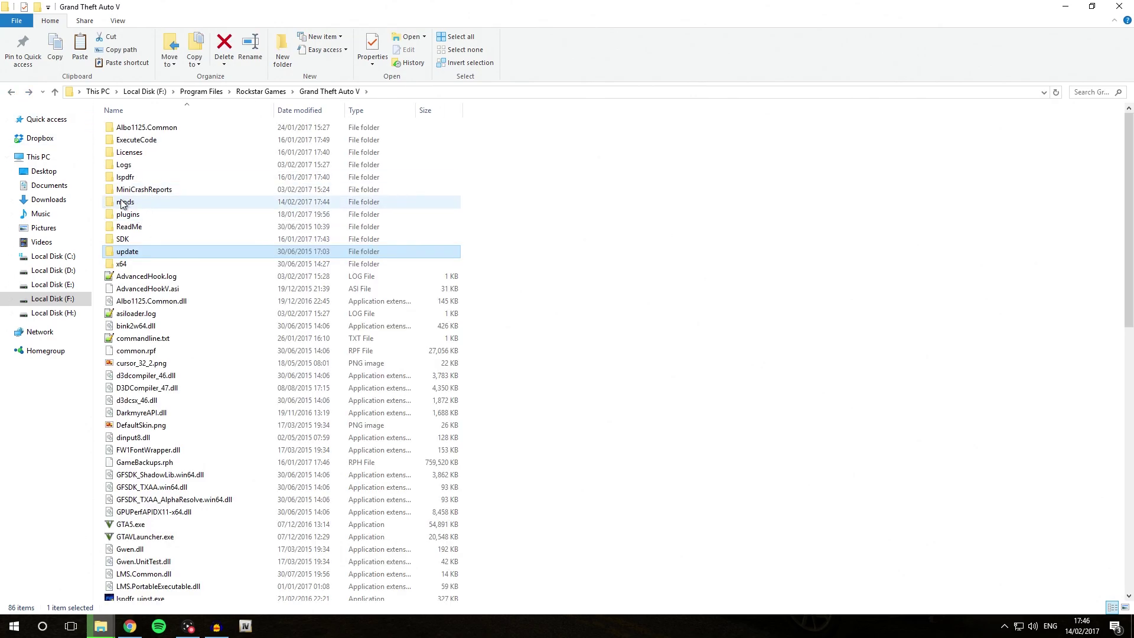
{"action": "double_click", "coordinate": [127, 204]}
{"action": "double_click", "coordinate": [137, 128]}
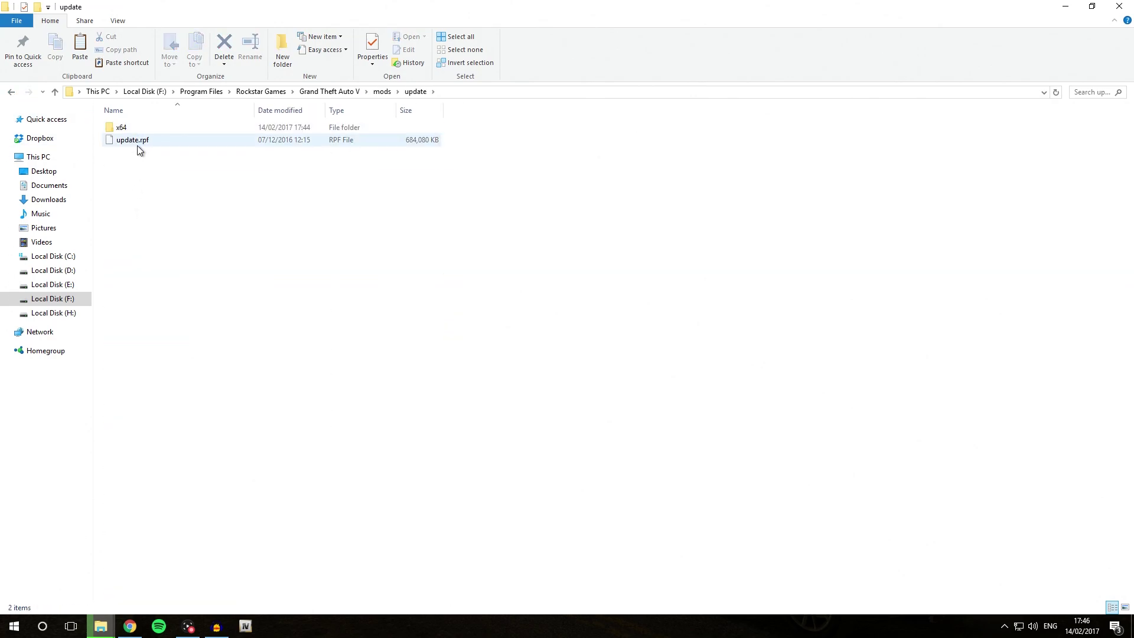
Step: Move back and forth between the Grand Theft Auto V folder and the mods folder
{"action": "left_click", "coordinate": [11, 92]}
{"action": "left_click", "coordinate": [11, 91]}
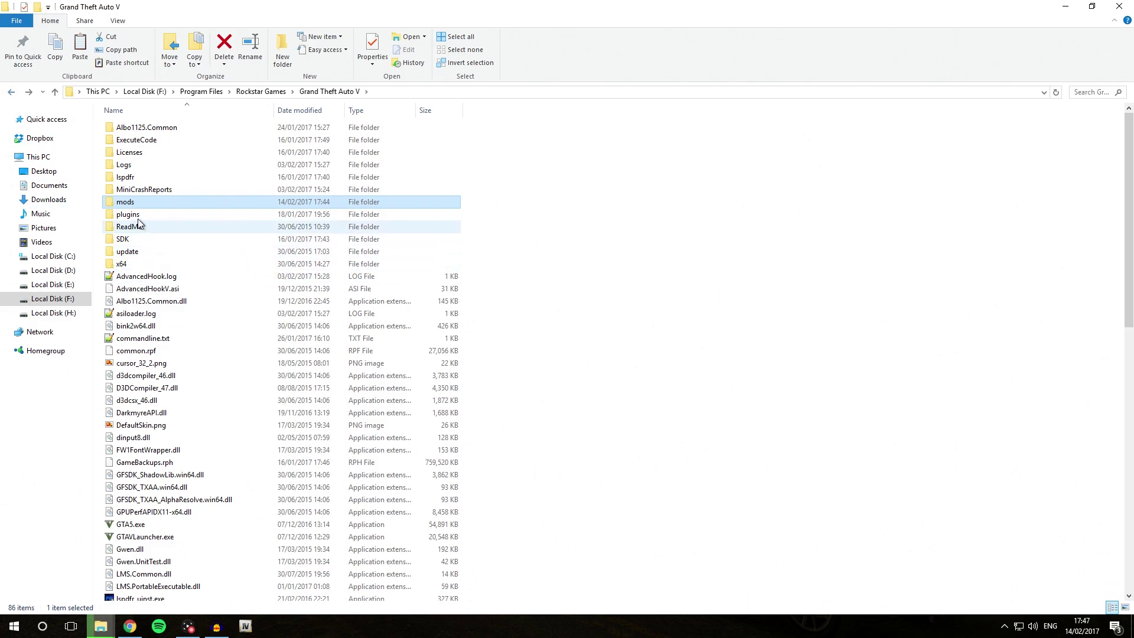
{"action": "double_click", "coordinate": [132, 202]}
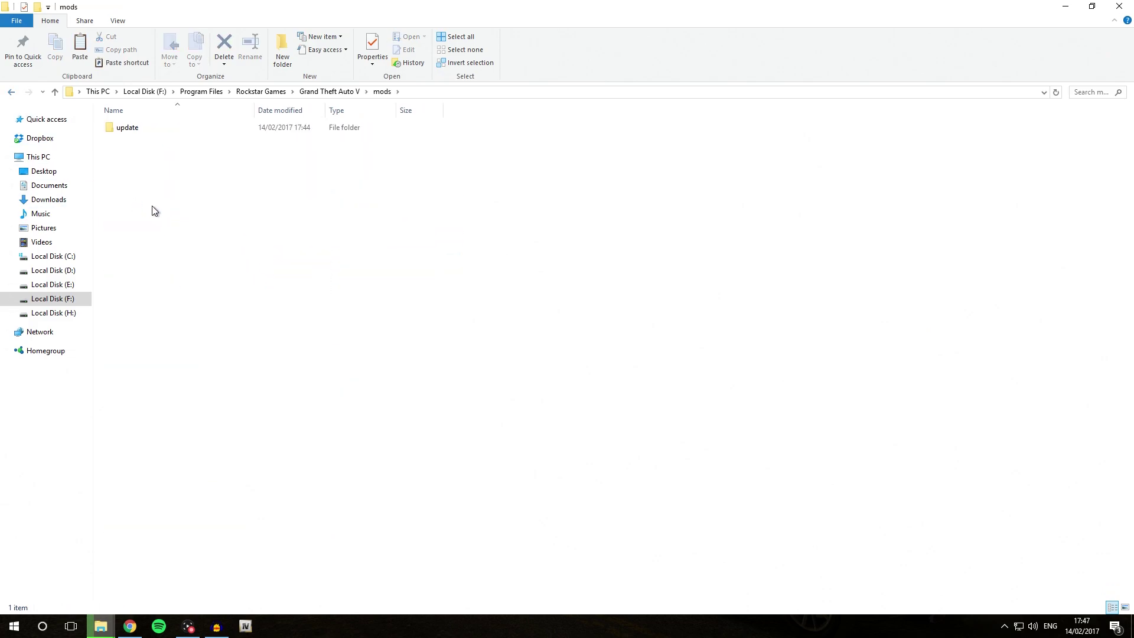
{"action": "key", "text": "alt+Left"}
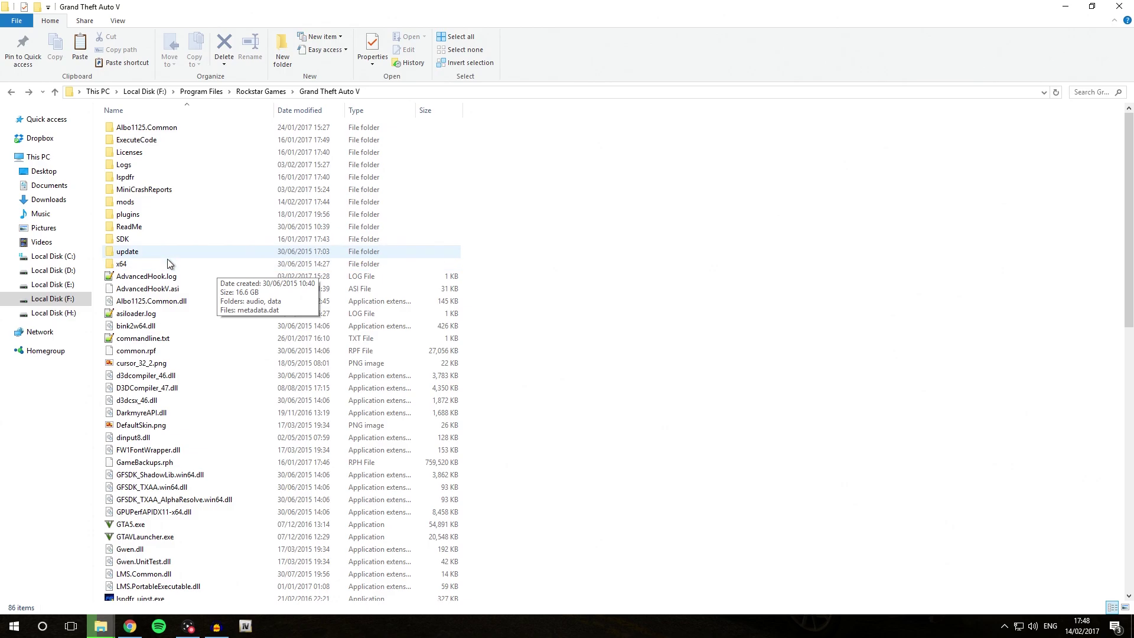
{"action": "double_click", "coordinate": [147, 204]}
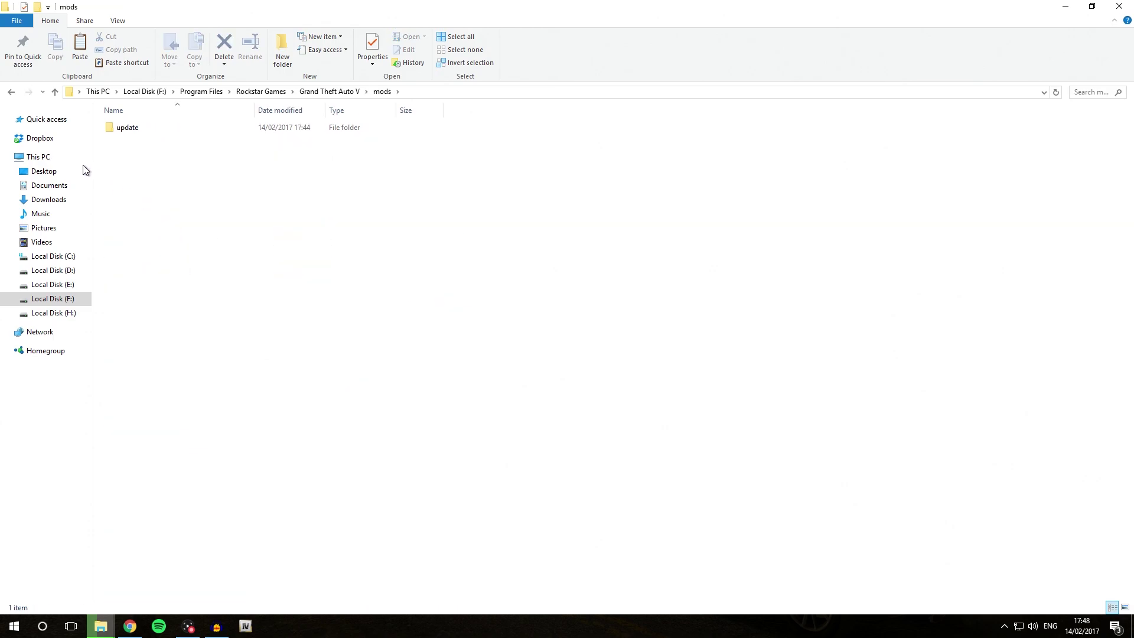
{"action": "left_click", "coordinate": [11, 95]}
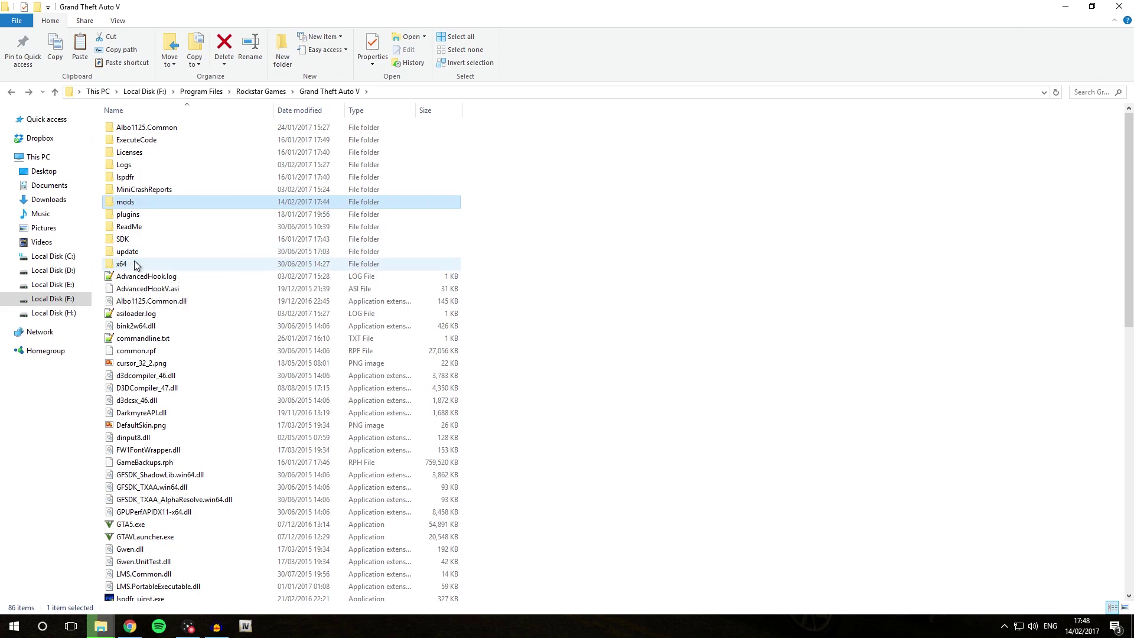
Step: Open the mods folder to watch the copied update folder while the copy continues
{"action": "double_click", "coordinate": [142, 203]}
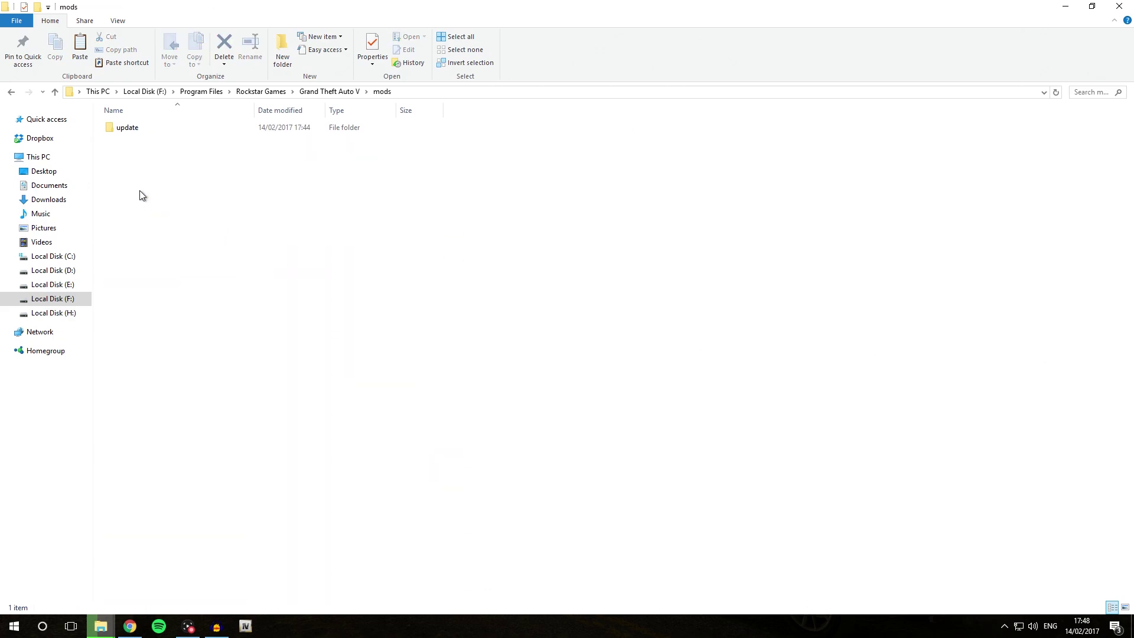